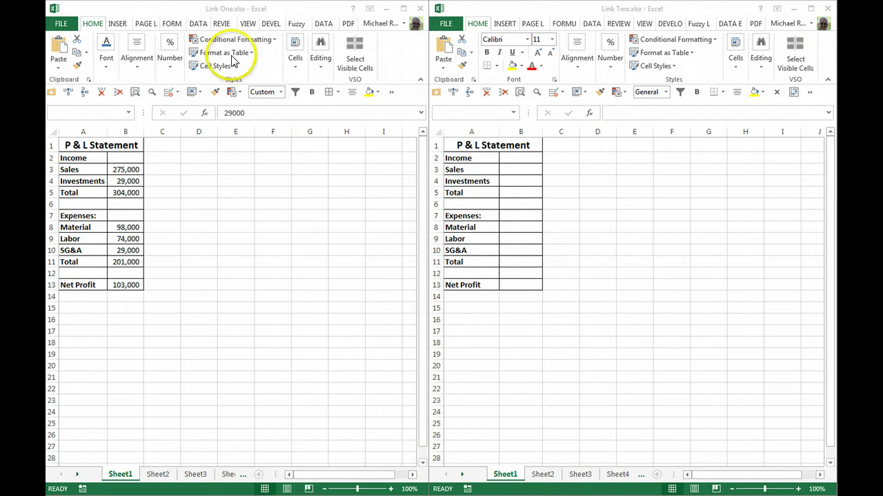
pyautogui.click(211, 10)
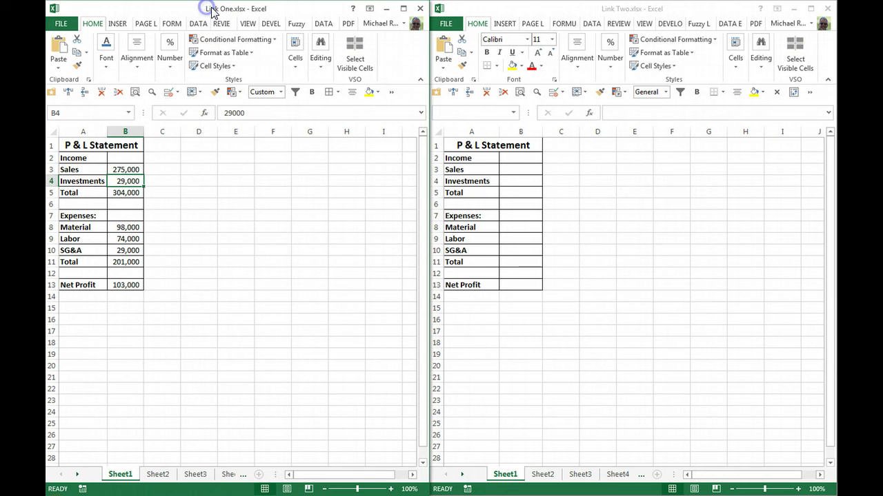
pyautogui.click(627, 19)
pyautogui.click(189, 400)
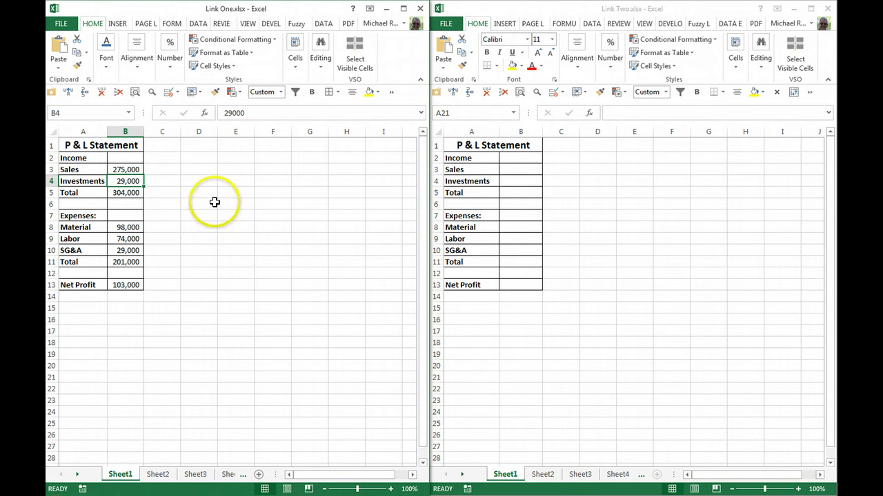
# Step: Link the Sales cell B3 in Link Two.xlsx to cell B3 on Sheet1 of Link One.xlsx
pyautogui.click(520, 170)
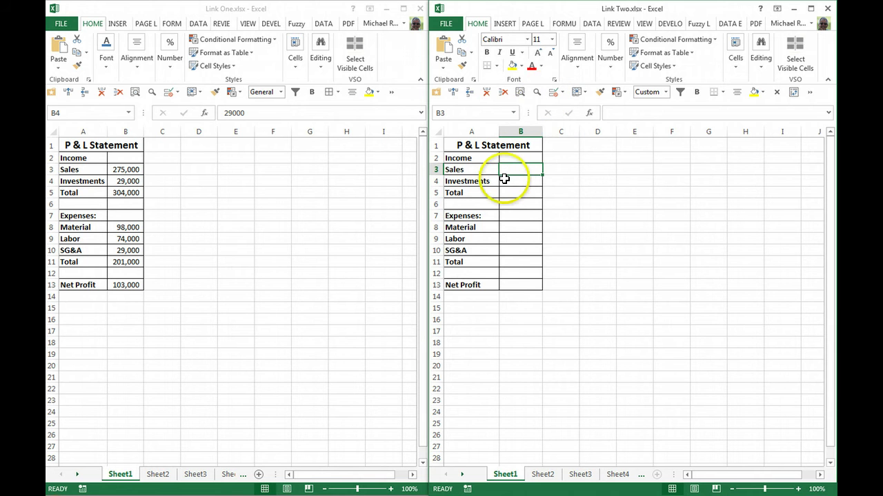
pyautogui.write('=')
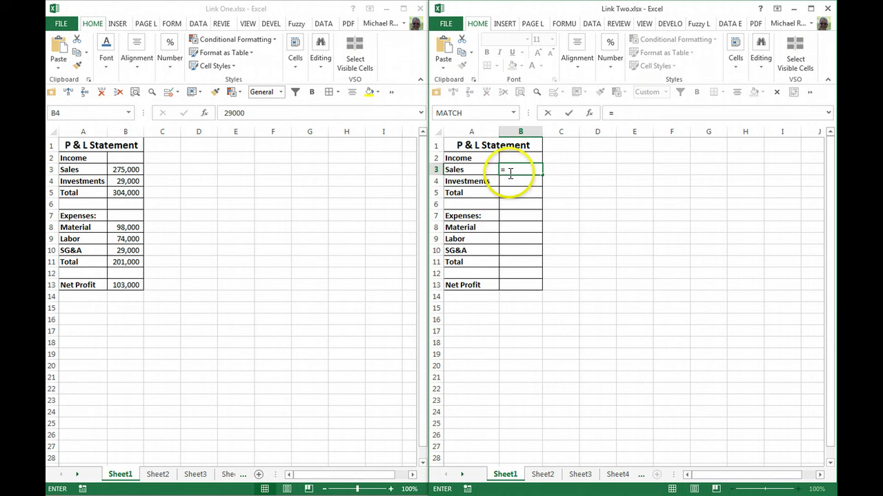
pyautogui.click(119, 167)
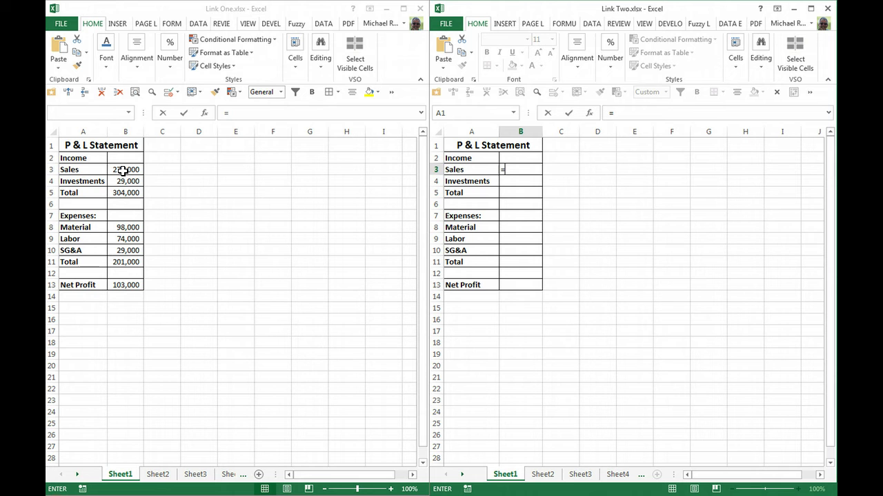
pyautogui.click(122, 170)
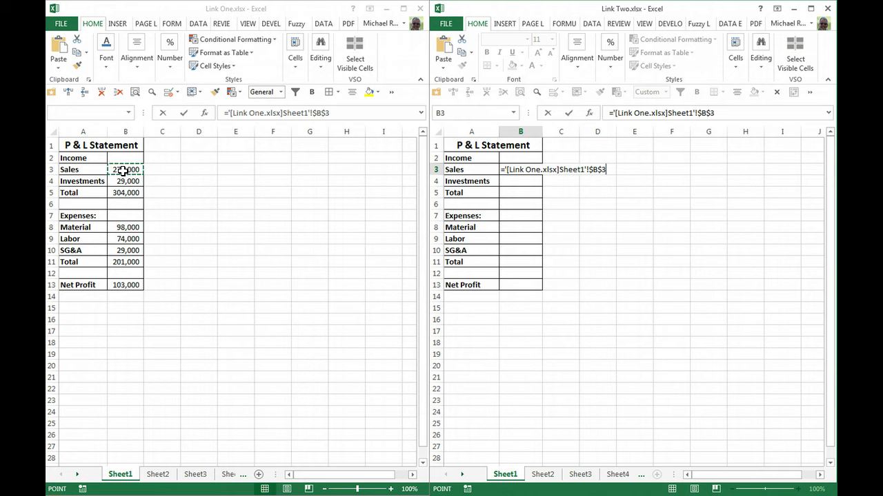
pyautogui.press('Return')
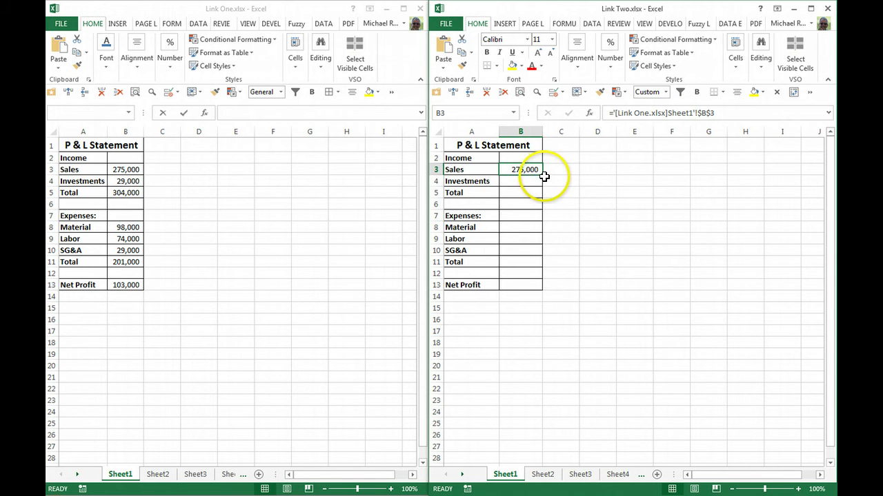
# Step: Try filling the absolute Sales link down from B3 to B13 in Link Two, and undo the fill
pyautogui.moveTo(543, 176); pyautogui.dragTo(543, 292)
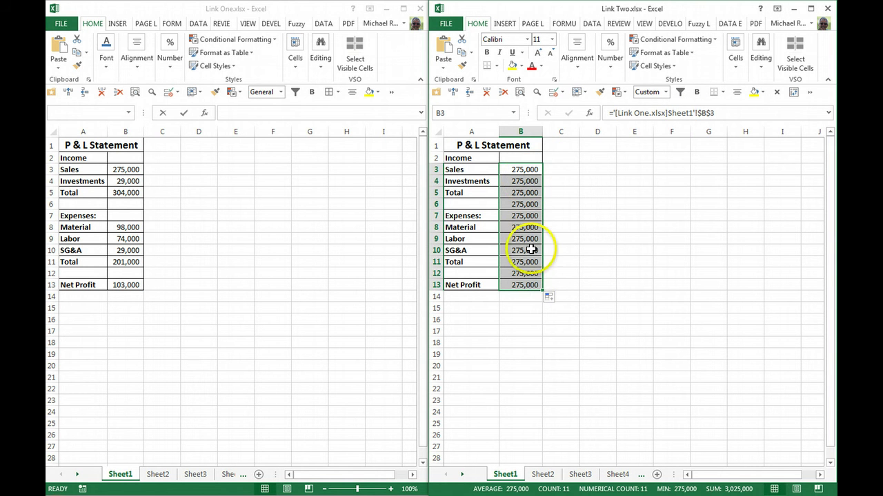
pyautogui.hotkey('ctrl', 'z')
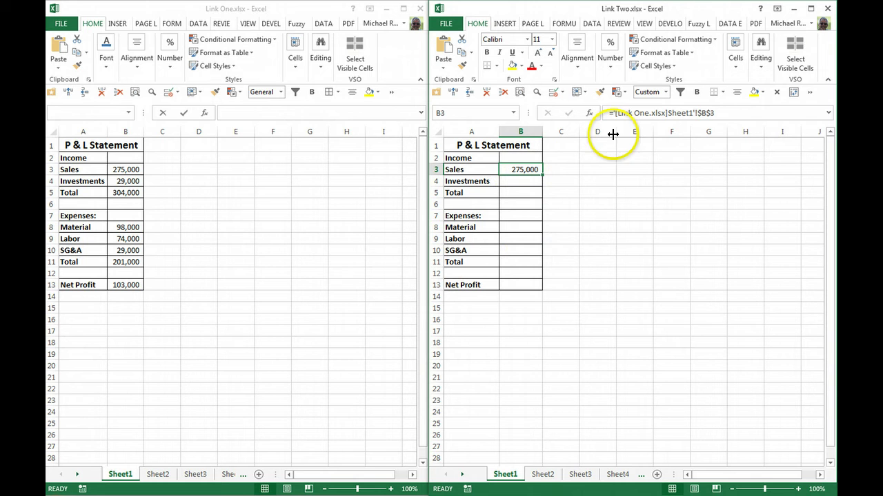
# Step: Make the row relative in Link Two's B3 formula so it references $B3, and fill it down to B13
pyautogui.click(712, 112)
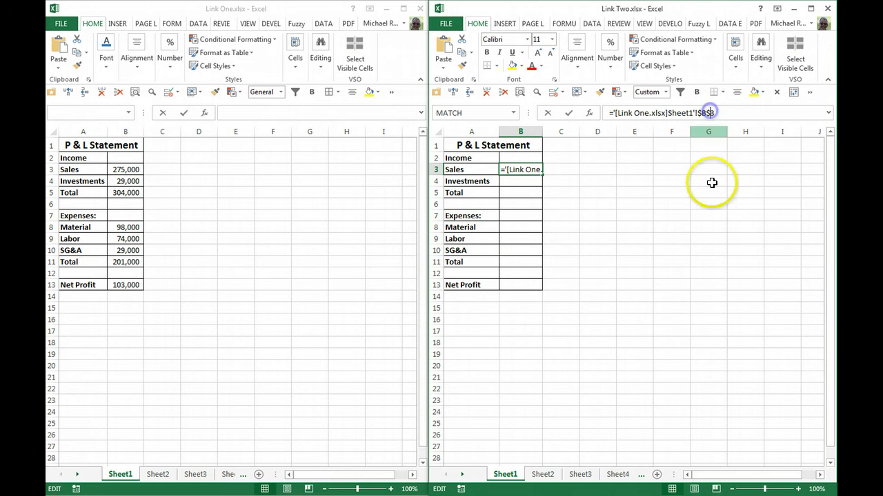
pyautogui.press('BackSpace')
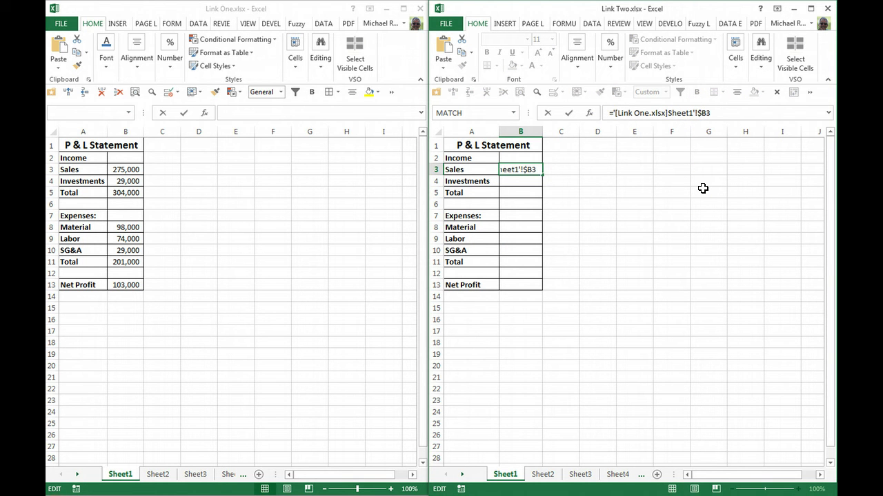
pyautogui.press('Return')
pyautogui.click(535, 172)
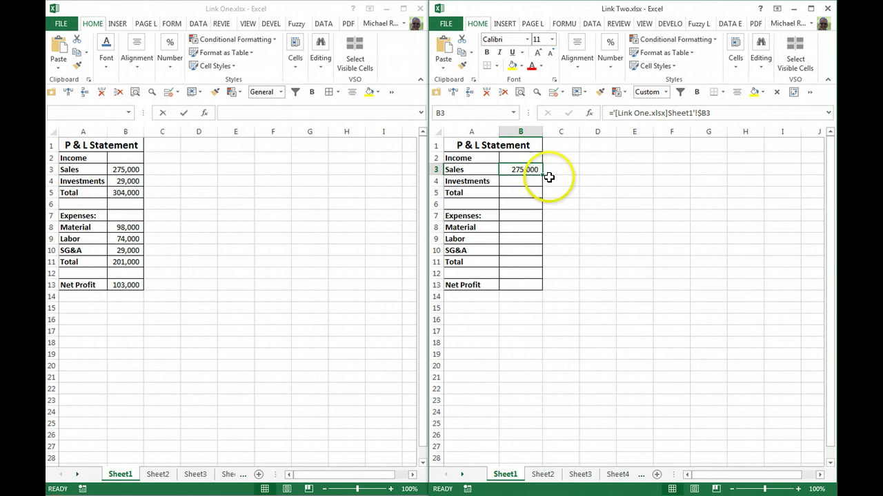
pyautogui.moveTo(544, 177); pyautogui.dragTo(547, 208)
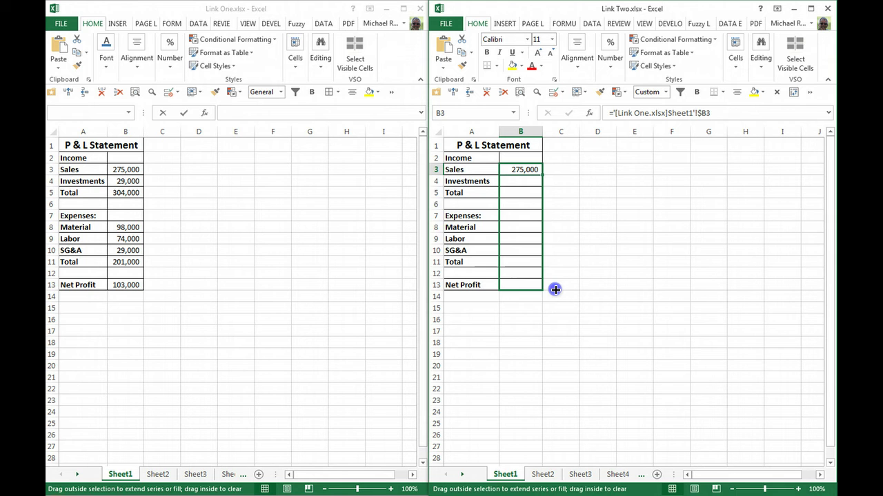
pyautogui.moveTo(555, 290); pyautogui.dragTo(555, 290)
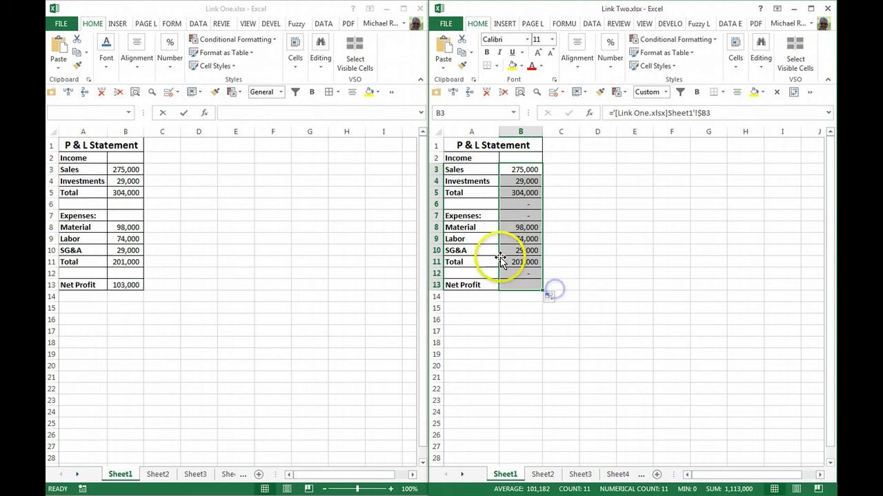
# Step: Set Sales in B3 to 290000 and Labor in B9 to 80000 in the Link One workbook
pyautogui.click(252, 283)
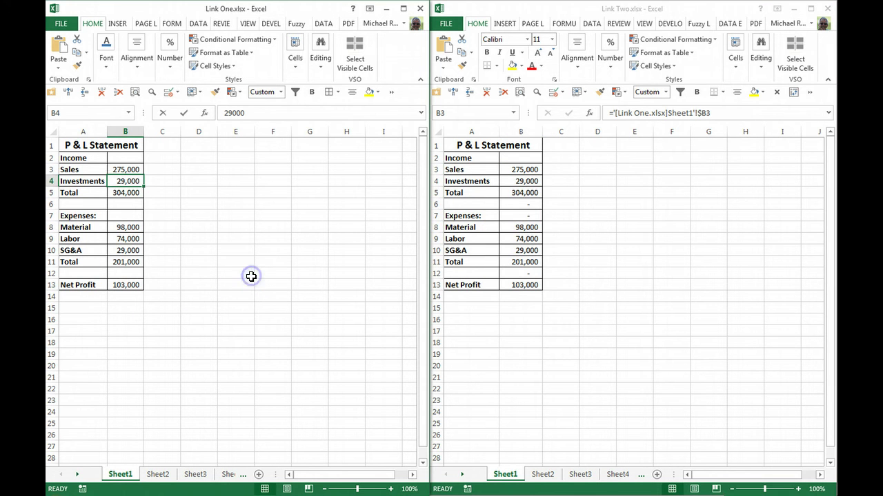
pyautogui.click(124, 170)
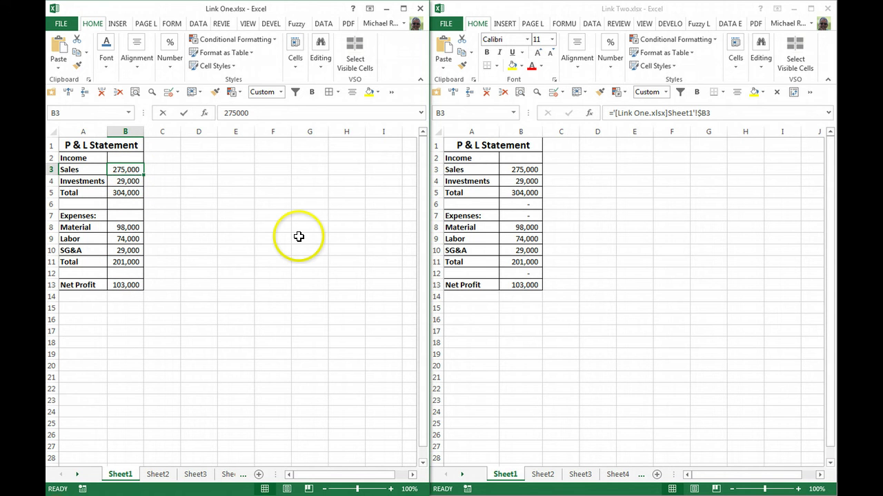
pyautogui.write('29')
pyautogui.press('Return')
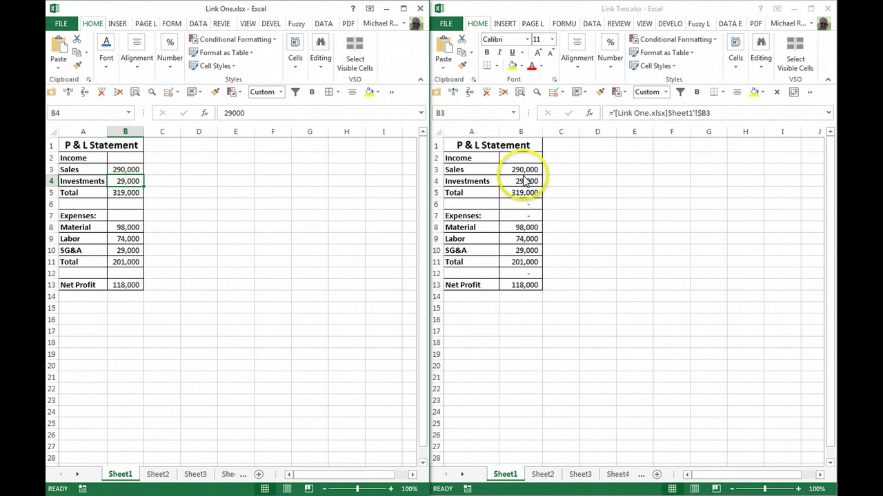
pyautogui.click(128, 240)
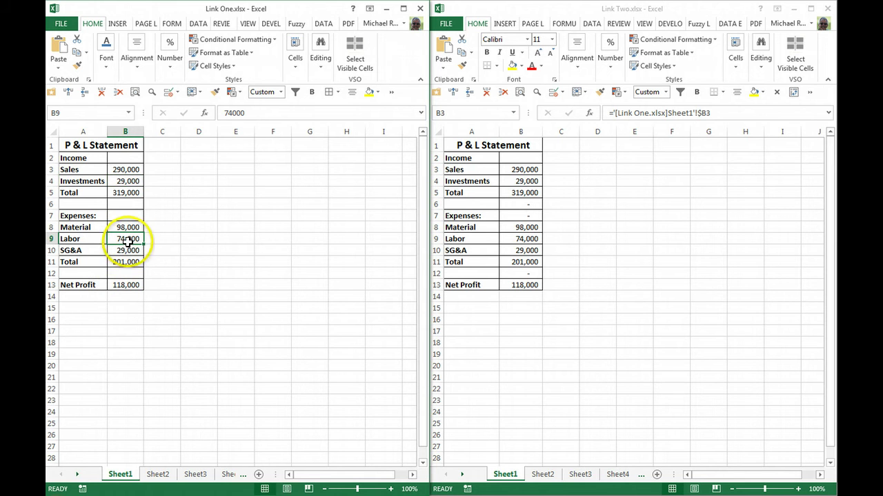
pyautogui.write('80000')
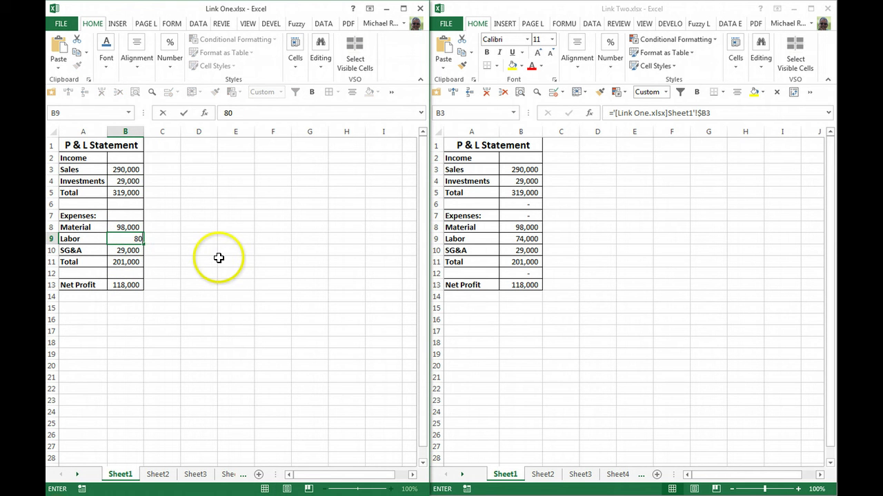
pyautogui.press('Return')
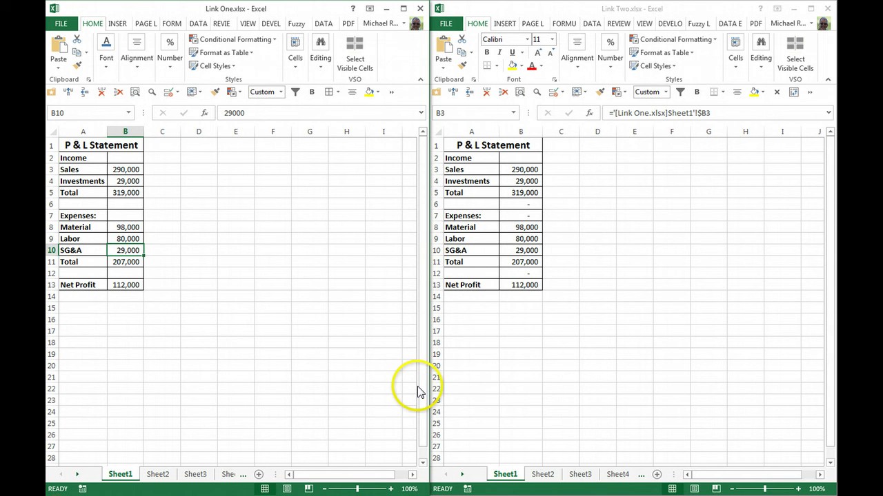
# Step: Clear the linked formulas from B3:B13 in the Link Two workbook
pyautogui.click(525, 172)
pyautogui.hotkey('ctrl', 'shift', 'Down')
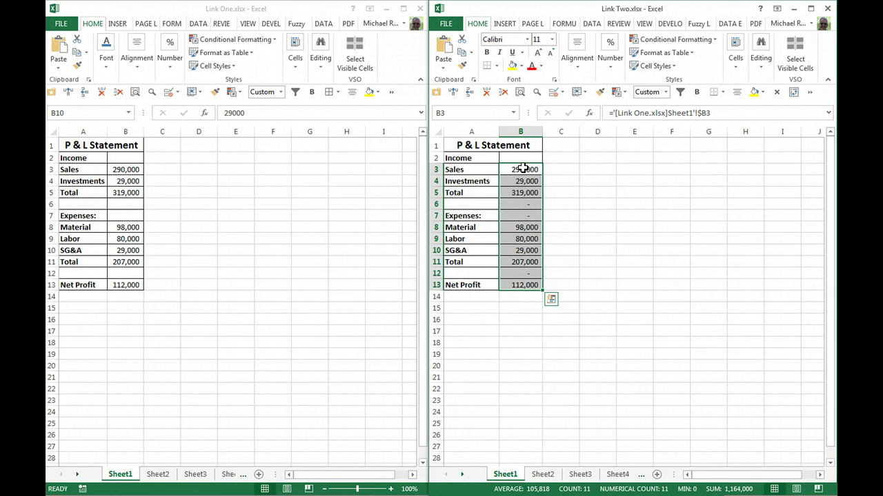
pyautogui.press('Delete')
# Step: Copy B3:B13 from Link One and paste it as a link starting at B3 in Link Two
pyautogui.click(518, 168)
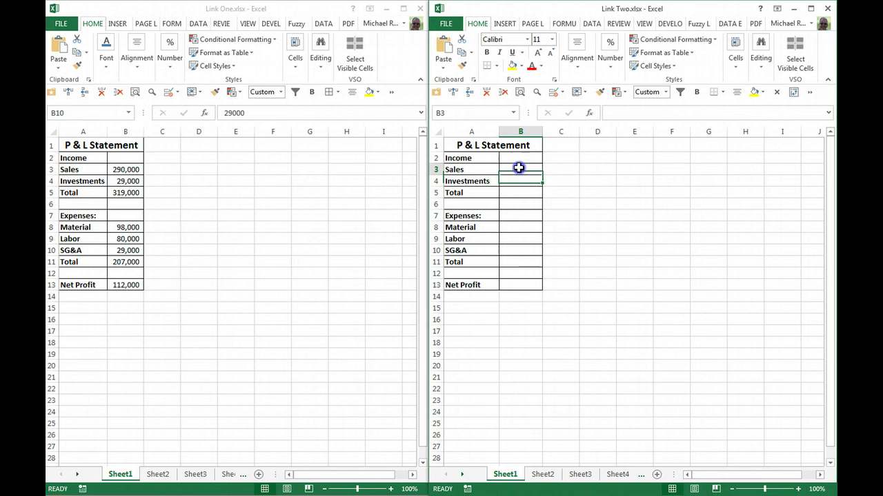
pyautogui.click(126, 169)
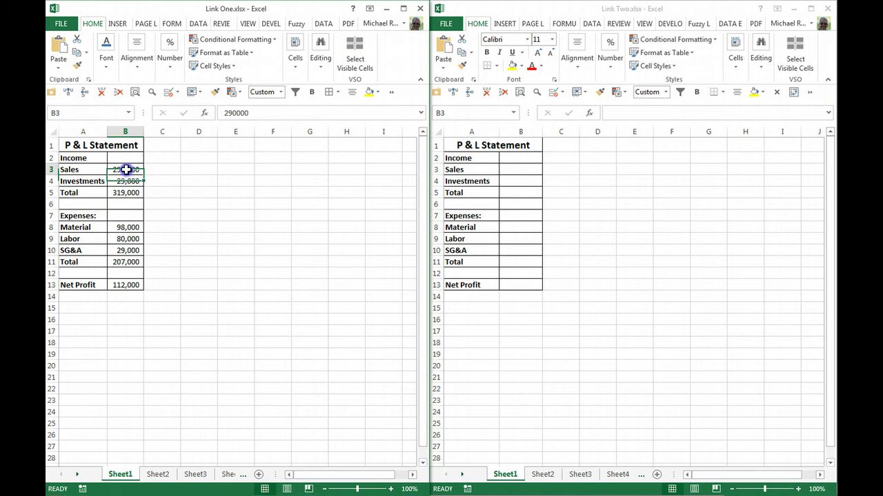
pyautogui.moveTo(126, 169); pyautogui.dragTo(131, 285)
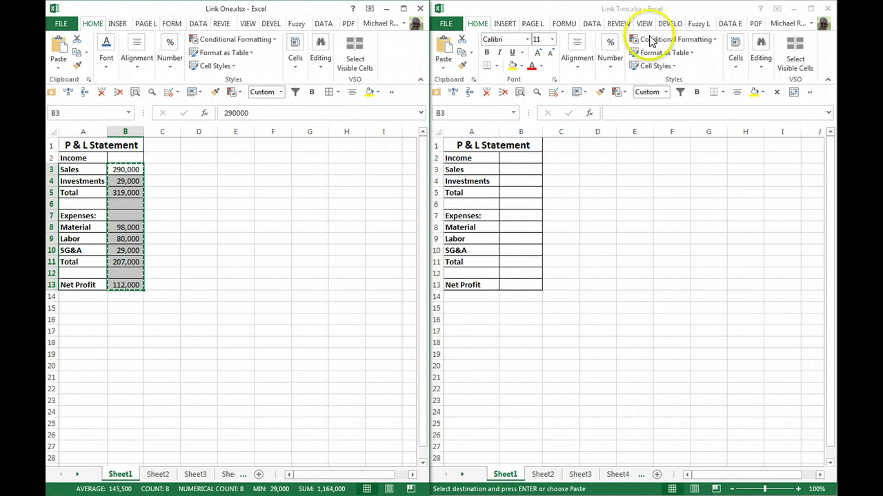
pyautogui.click(516, 169)
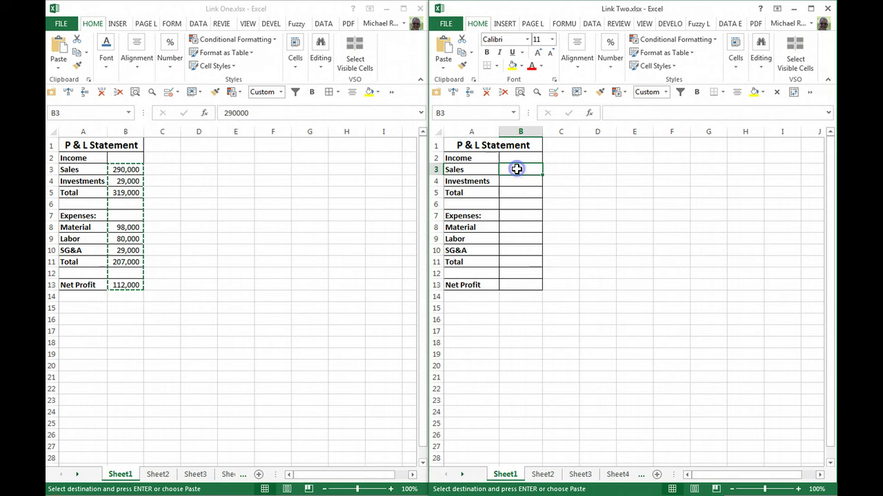
pyautogui.rightClick(517, 169)
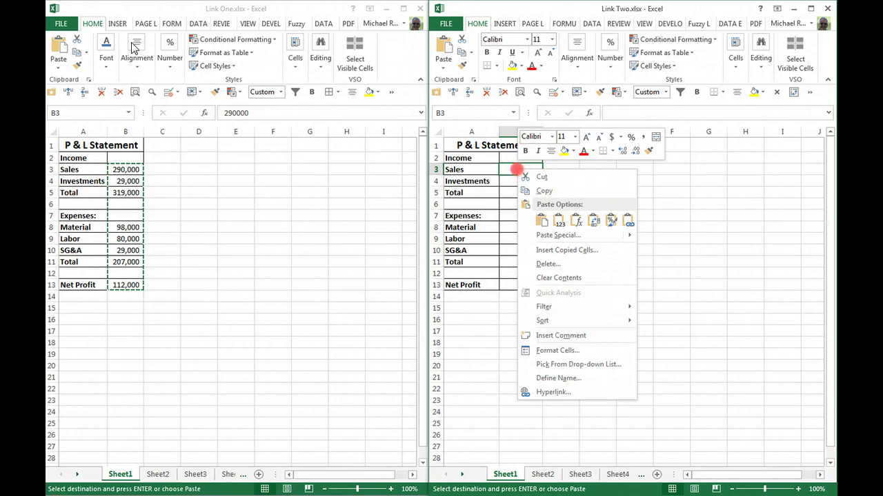
pyautogui.click(628, 222)
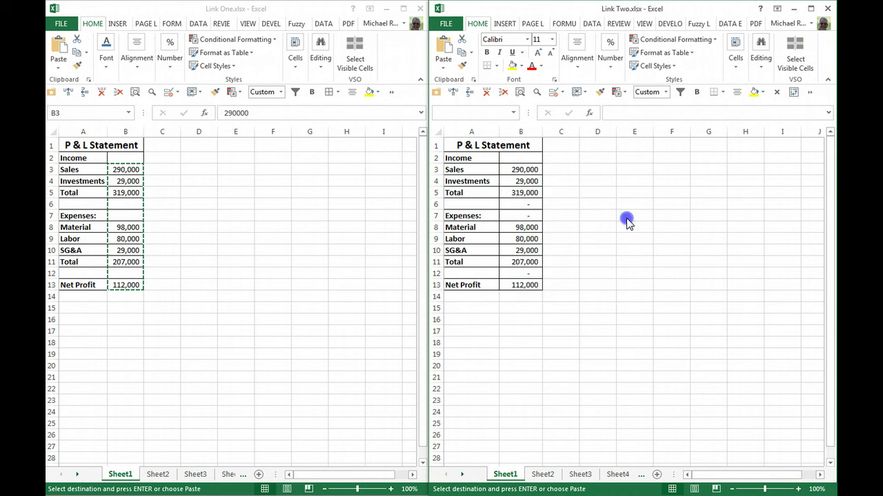
# Step: Examine the cell references in the pasted link formulas of B3 and B7 in Link Two
pyautogui.click(623, 296)
pyautogui.click(518, 171)
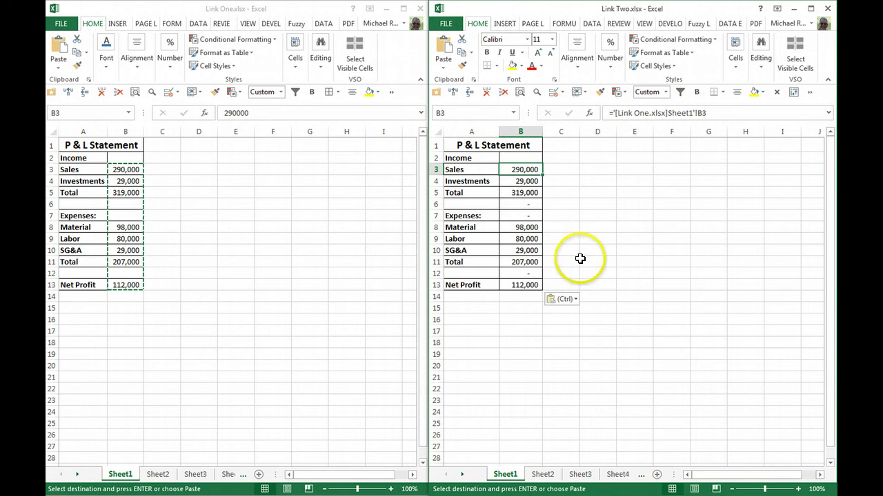
pyautogui.click(526, 216)
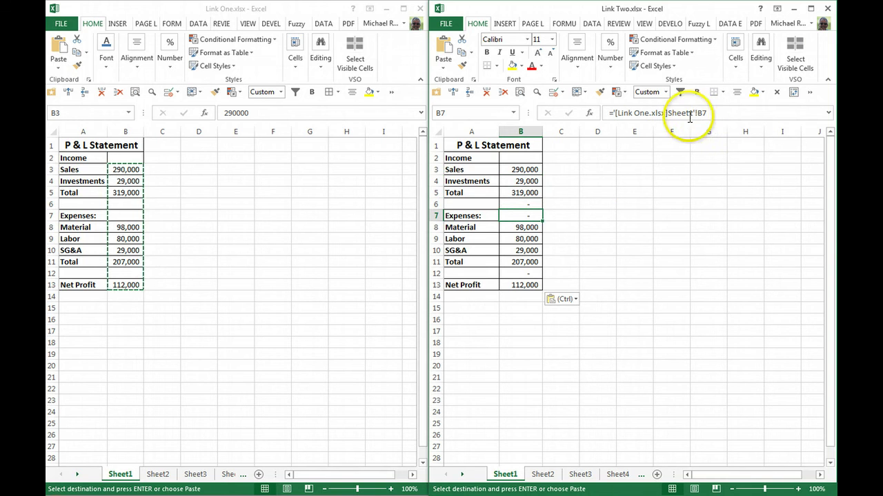
# Step: Save the Link One workbook
pyautogui.click(184, 14)
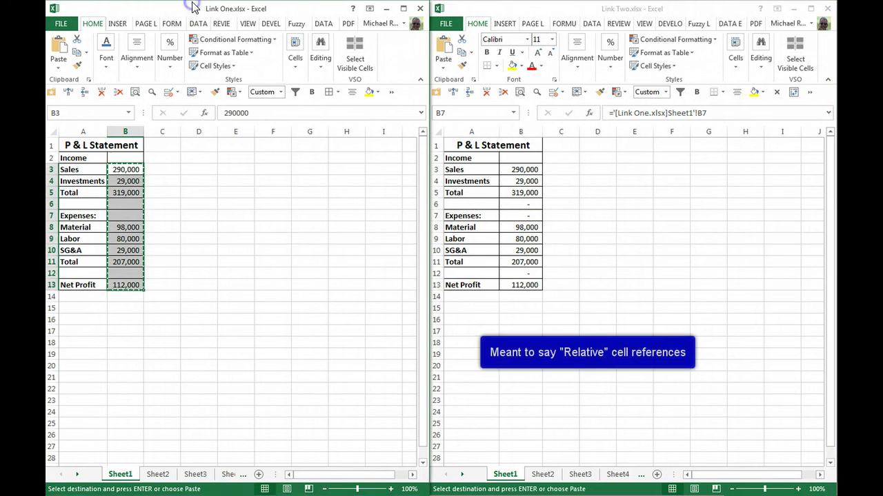
pyautogui.click(391, 92)
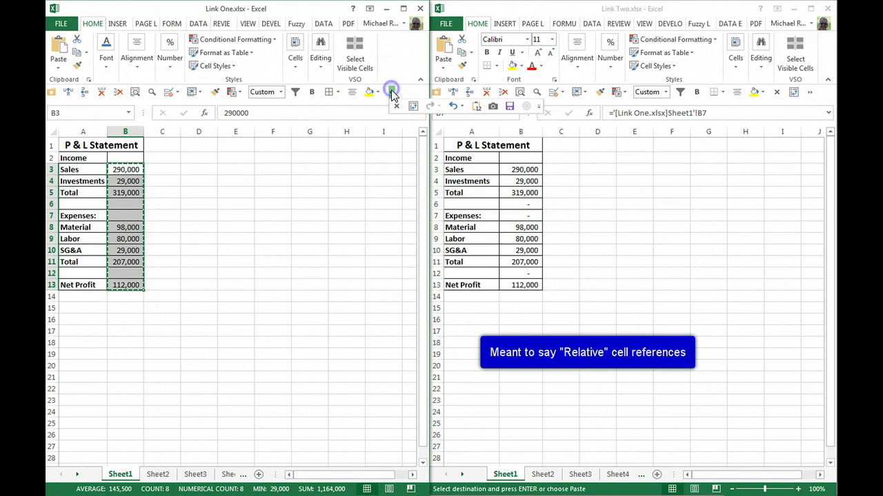
pyautogui.click(508, 93)
# Step: Close the Link Two workbook, leaving Link One open
pyautogui.click(571, 8)
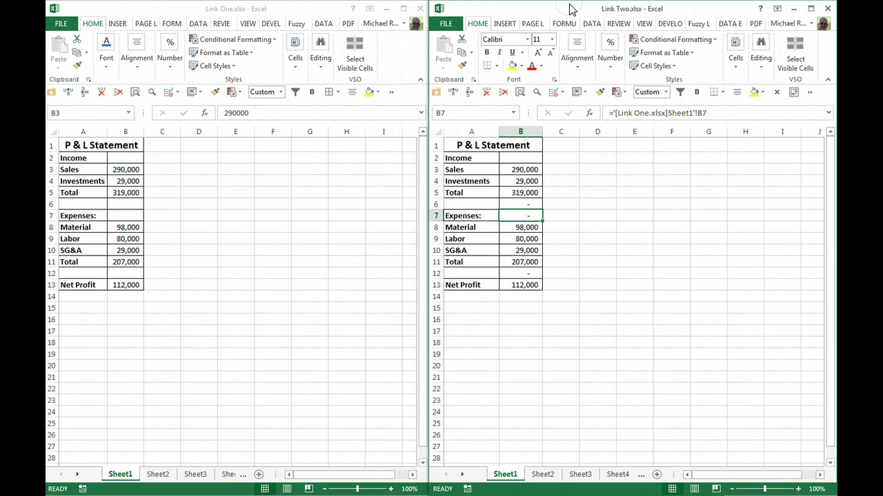
pyautogui.click(671, 297)
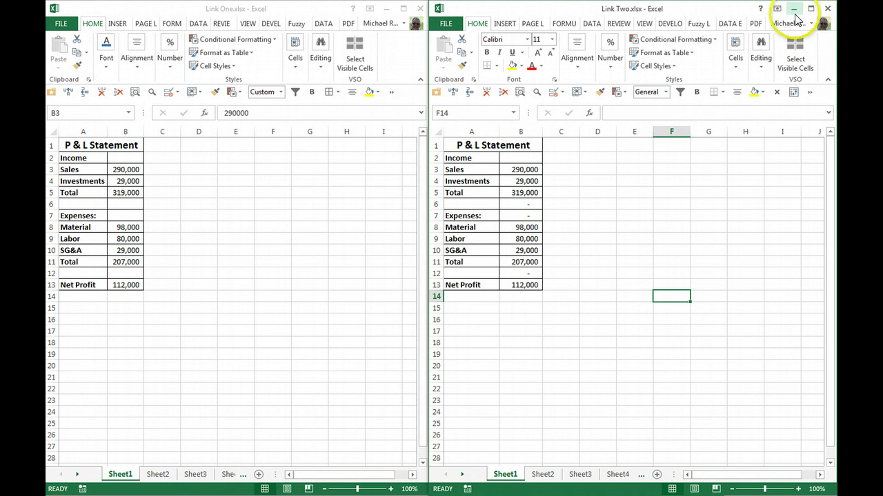
pyautogui.click(827, 13)
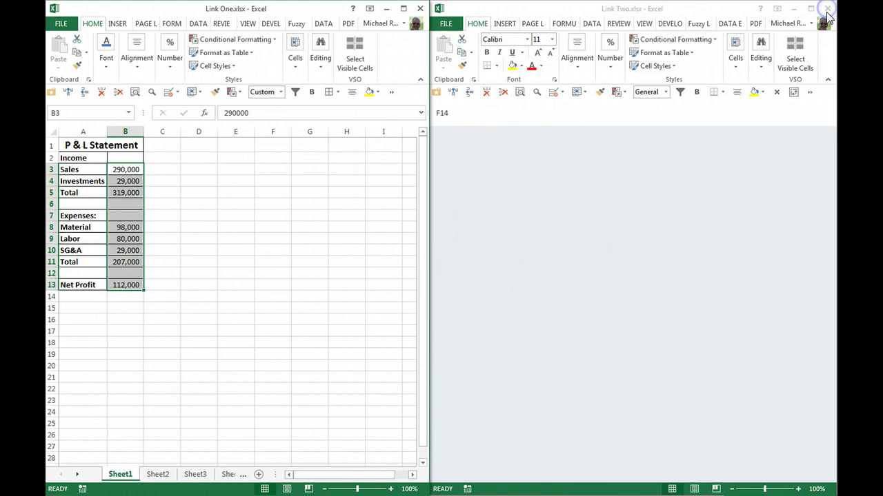
# Step: Set the Sales figure in B3 of Link One to 300000
pyautogui.click(120, 170)
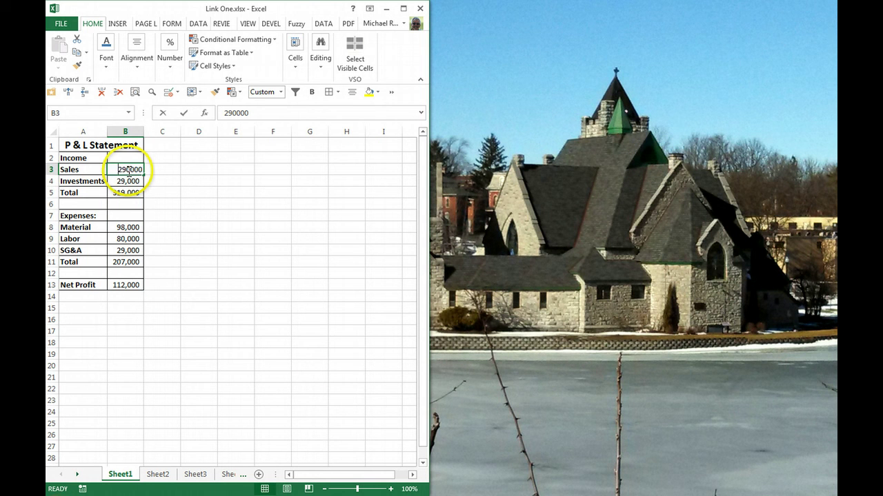
pyautogui.write('300000')
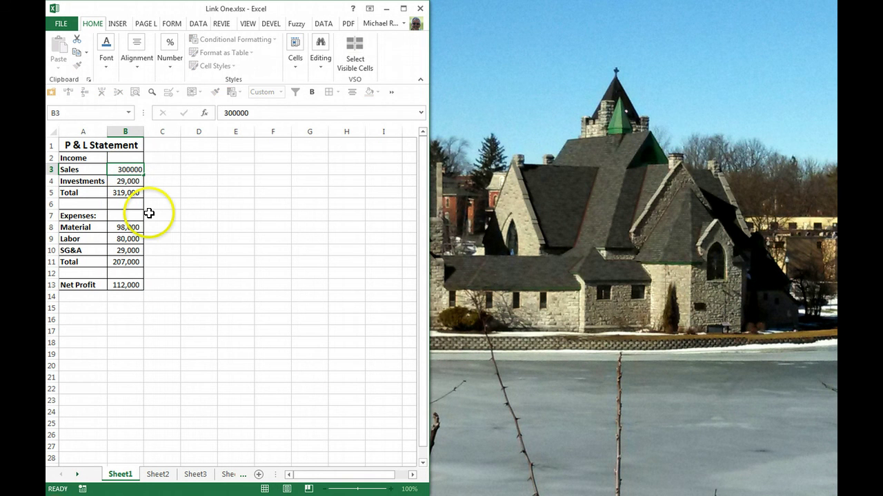
pyautogui.press('Return')
# Step: Reopen Link Two.xlsx from the recent workbooks and place its window beside Link One, resized to fill the remaining screen space
pyautogui.click(54, 92)
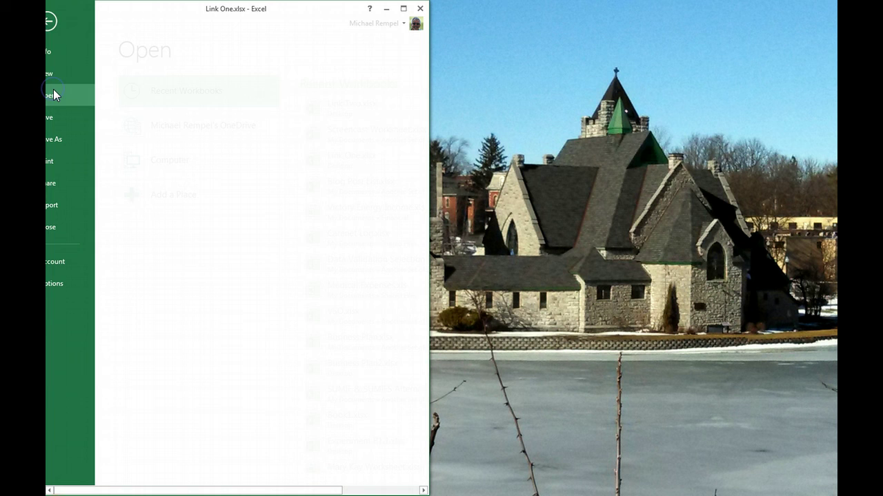
pyautogui.click(377, 105)
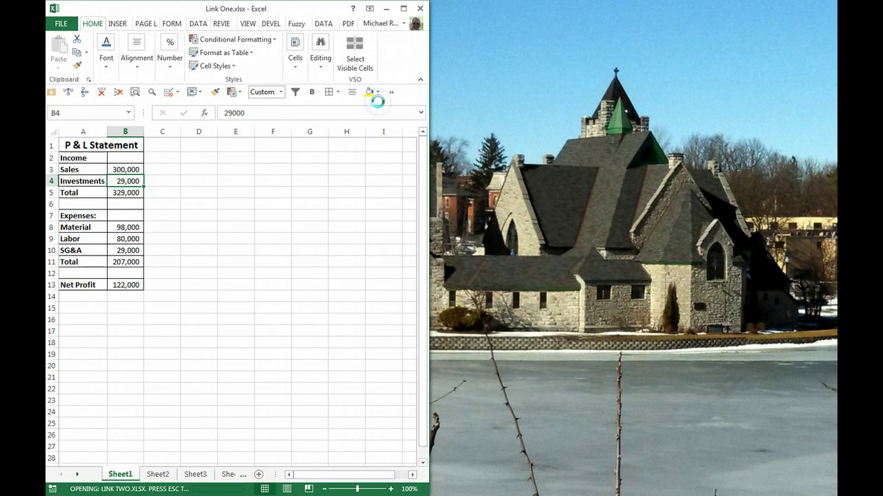
pyautogui.moveTo(311, 21); pyautogui.dragTo(660, 8)
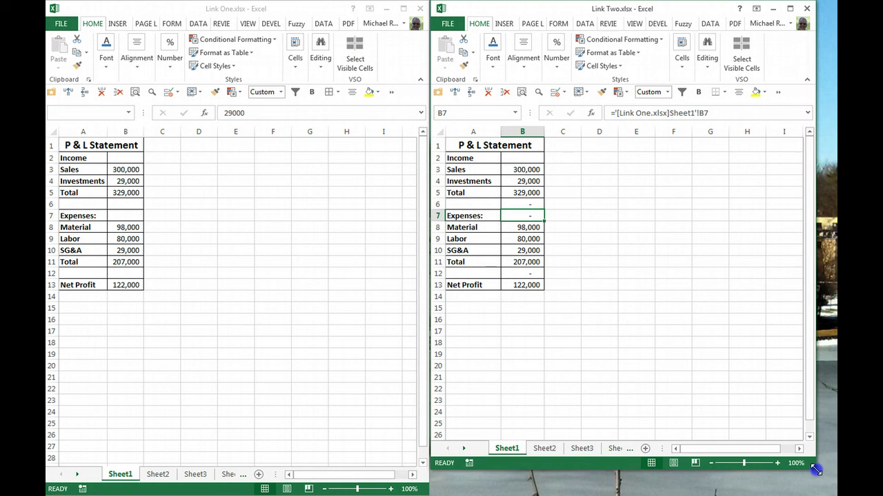
pyautogui.moveTo(816, 470); pyautogui.dragTo(836, 493)
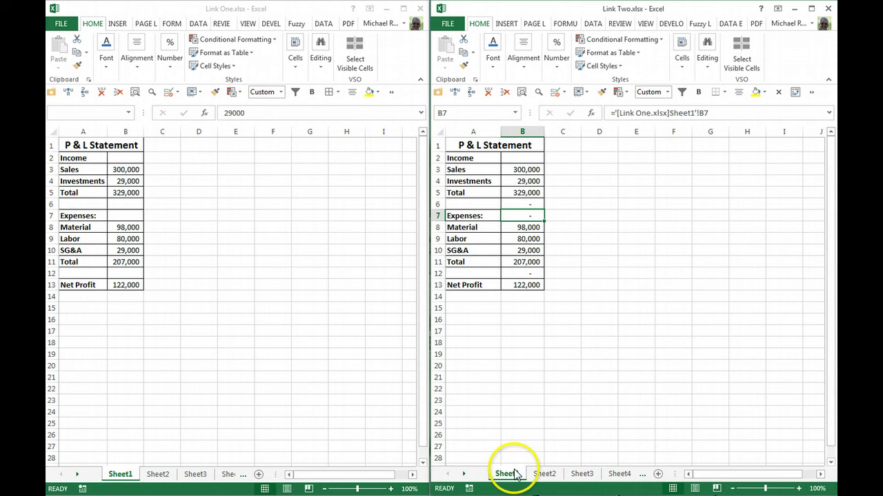
pyautogui.click(603, 452)
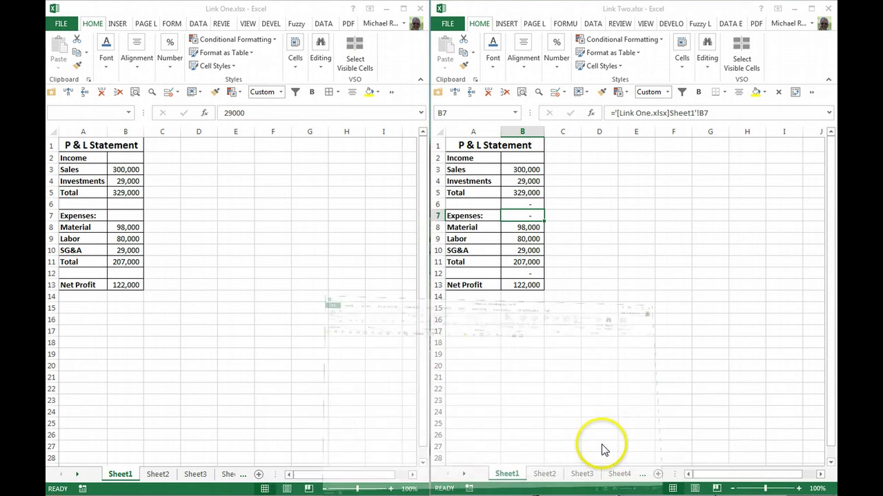